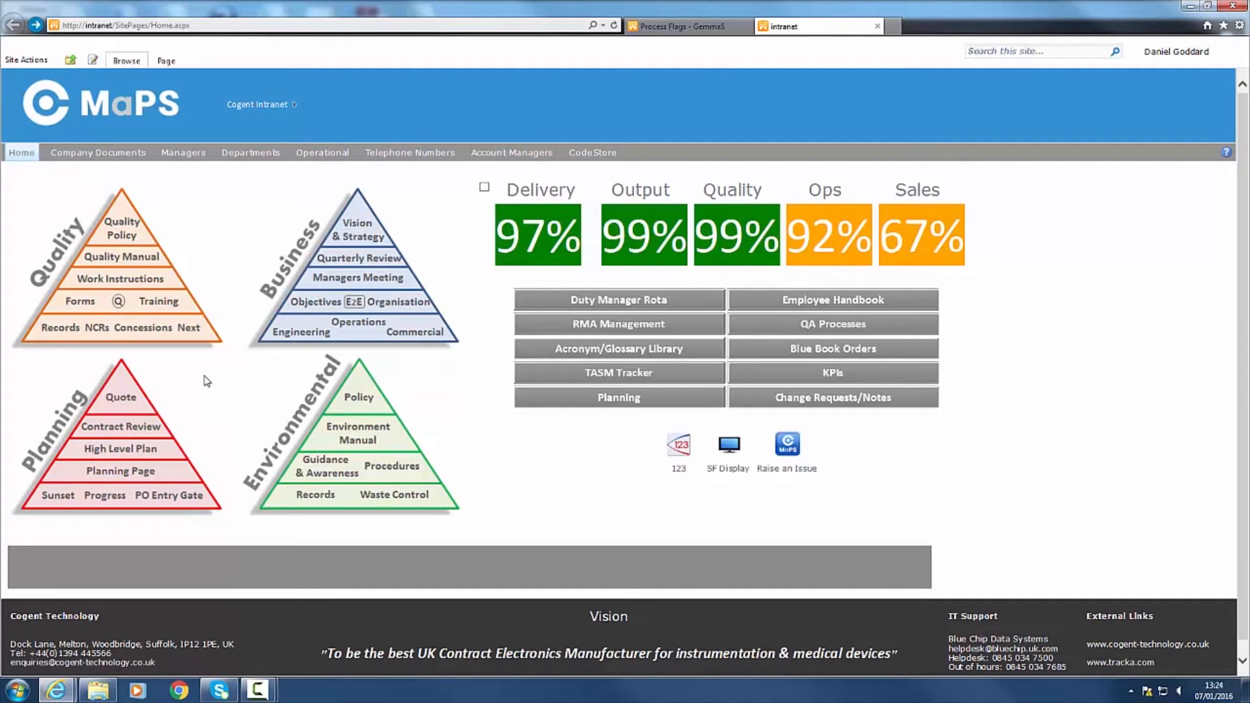
# Visit the Quality Policy, Quality Manual and Work Instructions libraries from the Quality pyramid
pyautogui.click(114, 232)
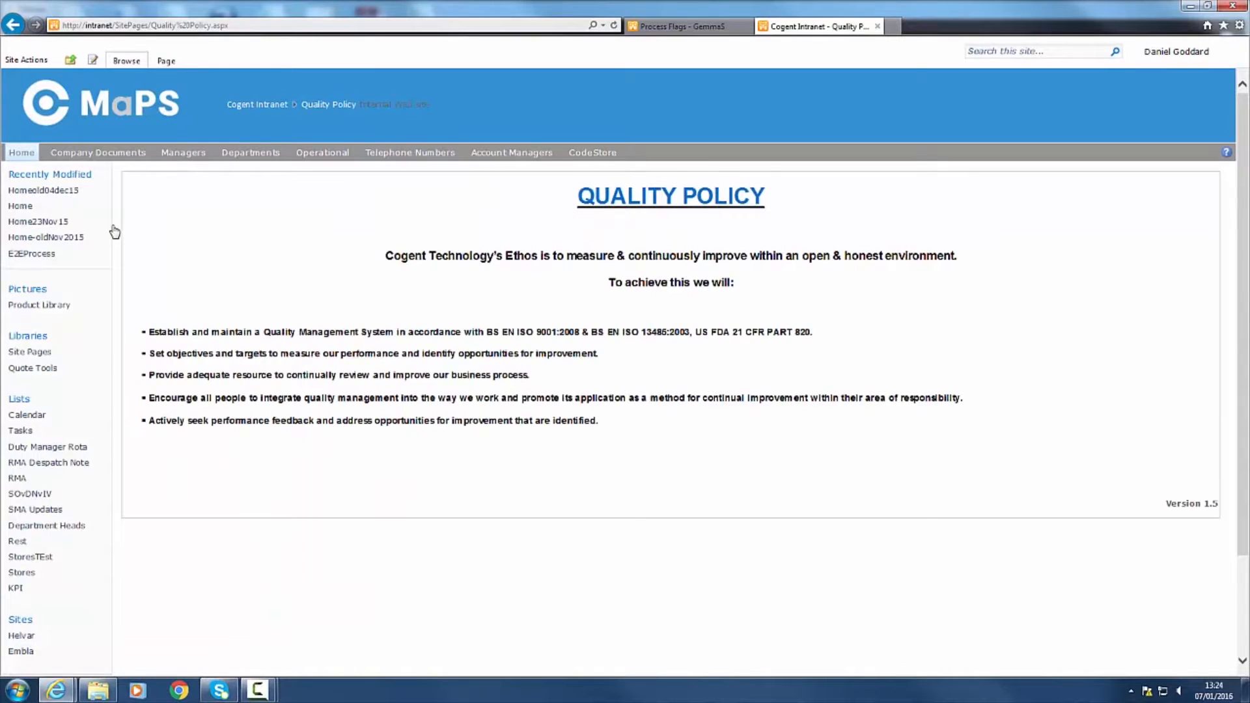
pyautogui.click(14, 26)
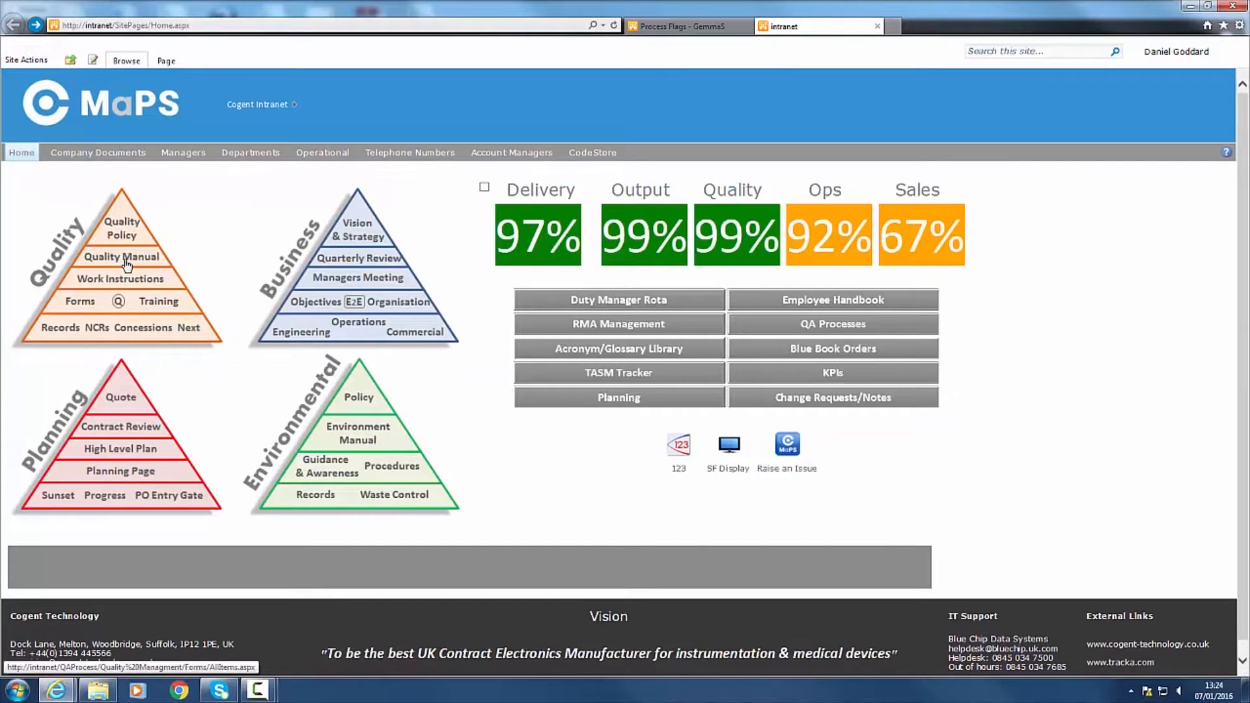
pyautogui.click(126, 265)
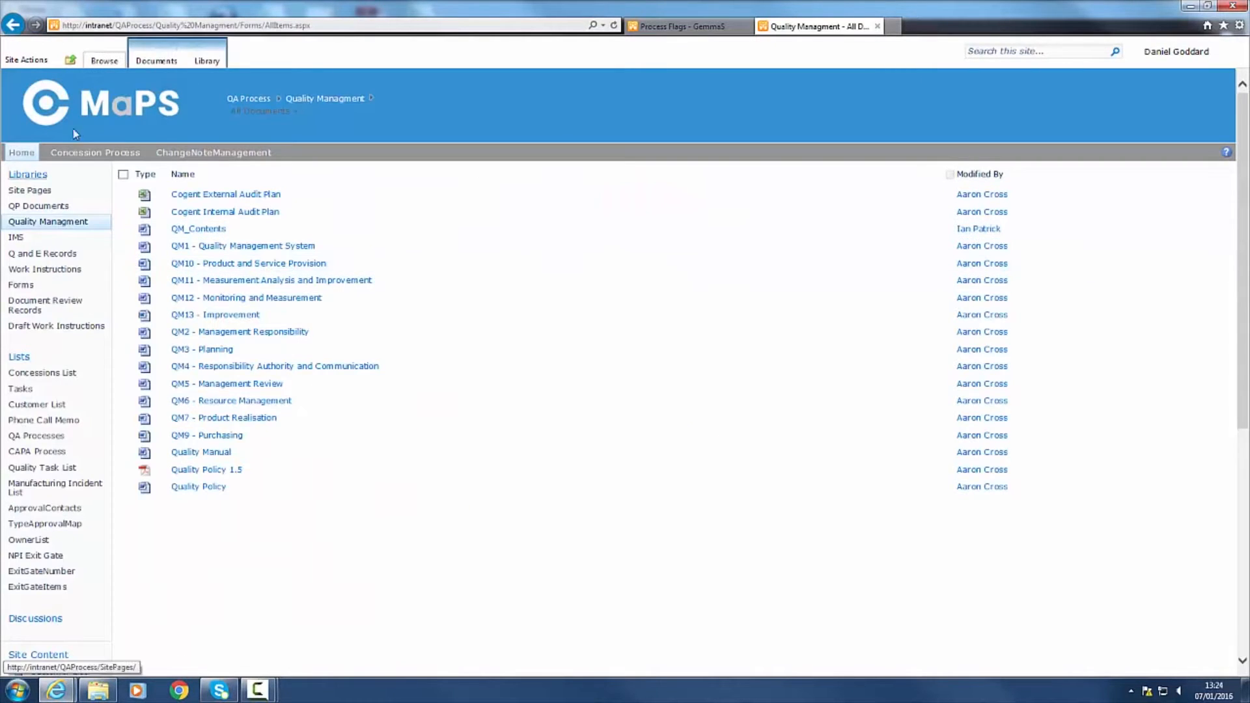
pyautogui.click(13, 26)
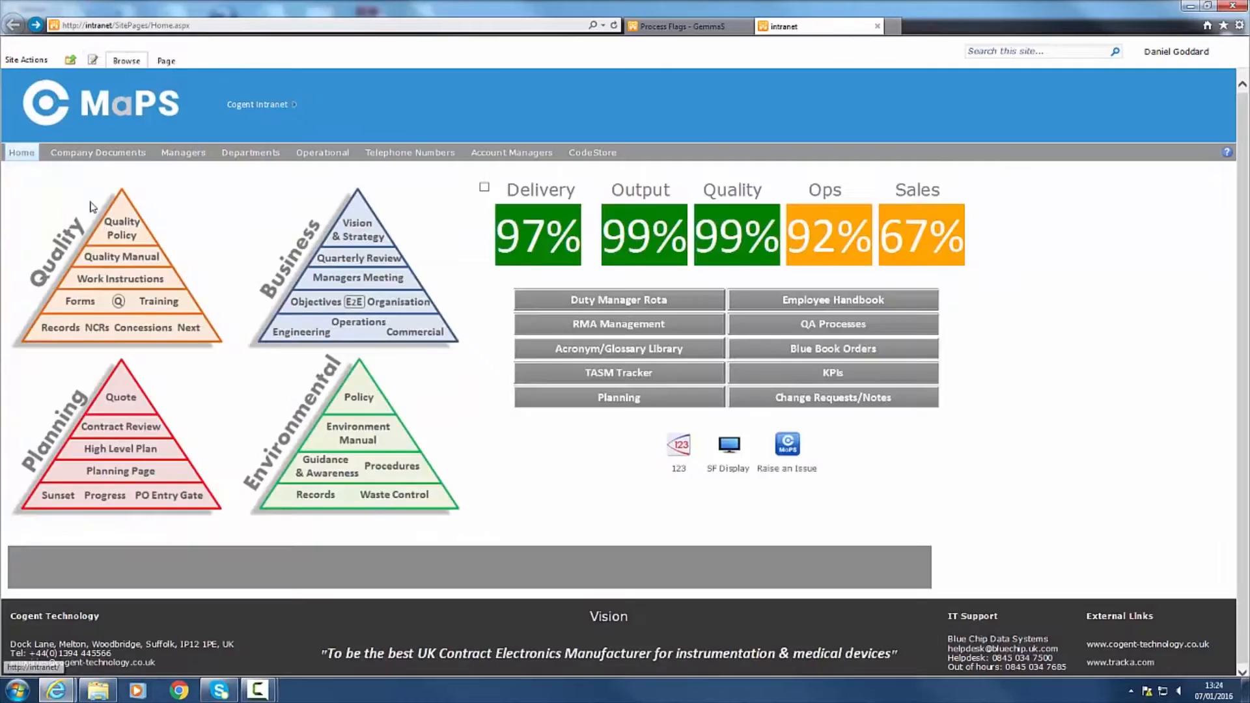
pyautogui.click(124, 286)
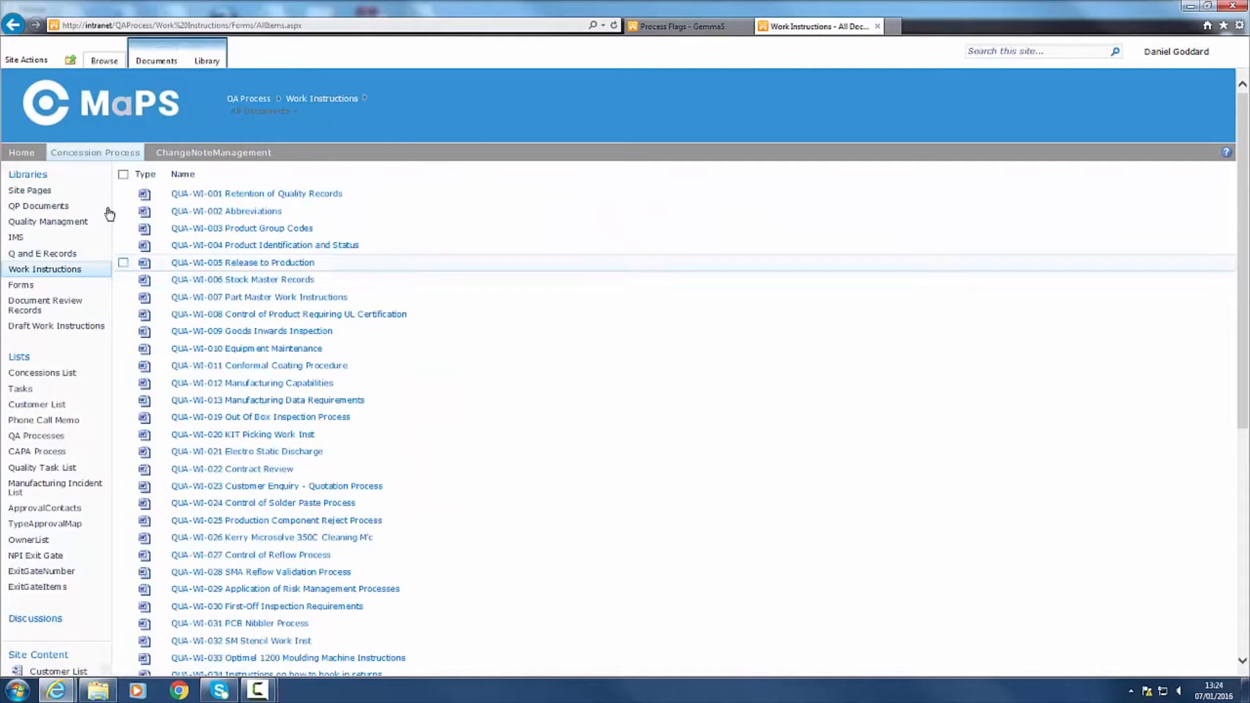
pyautogui.click(13, 26)
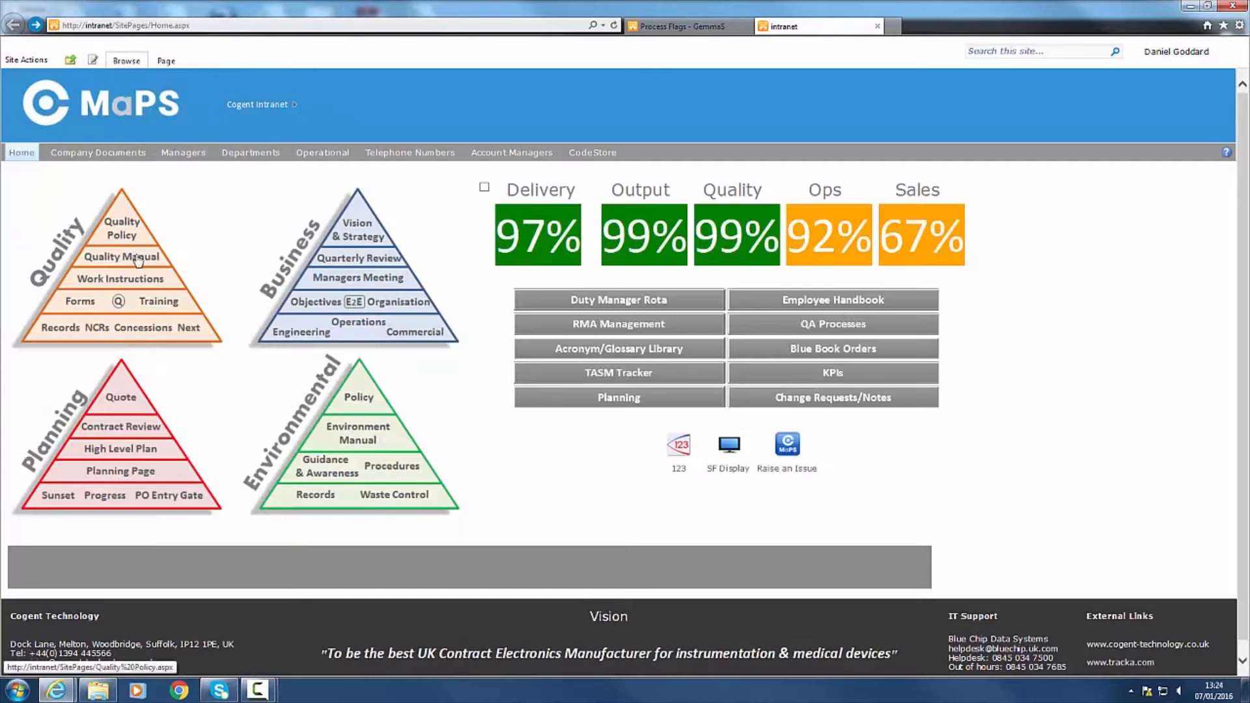
# Read the QM3 - Planning procedure in Quality Management, then return home
pyautogui.click(122, 256)
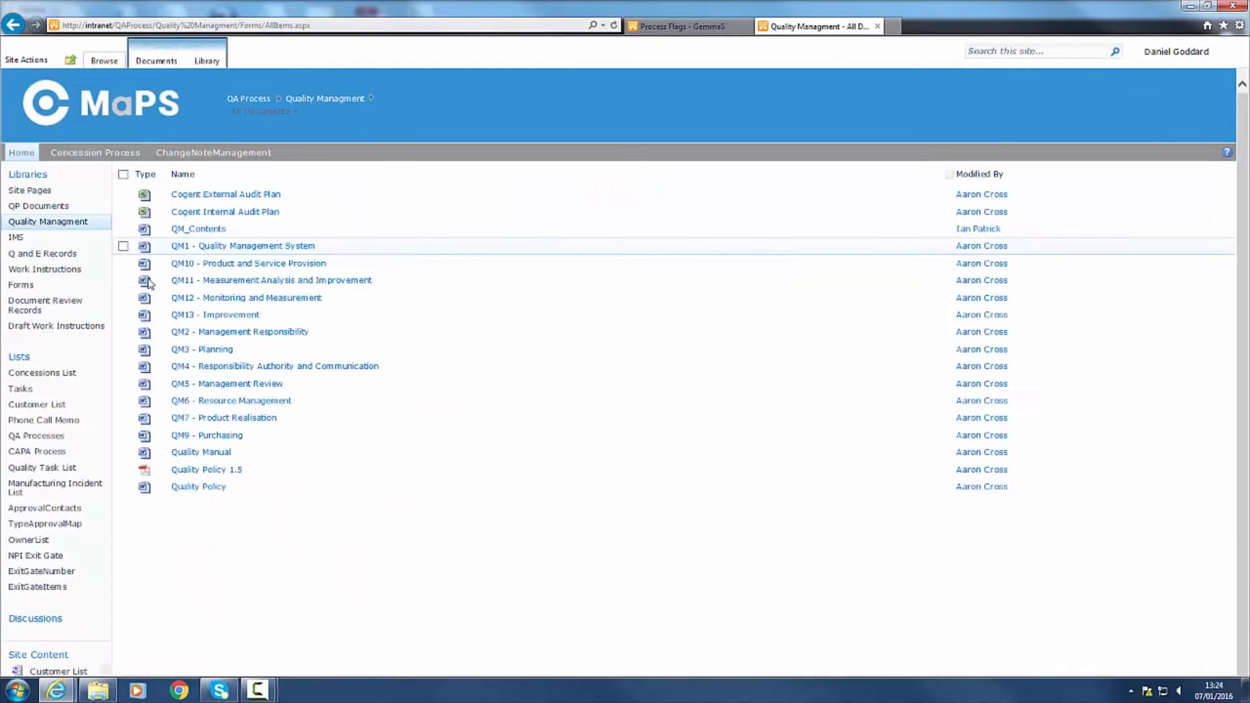
pyautogui.click(205, 349)
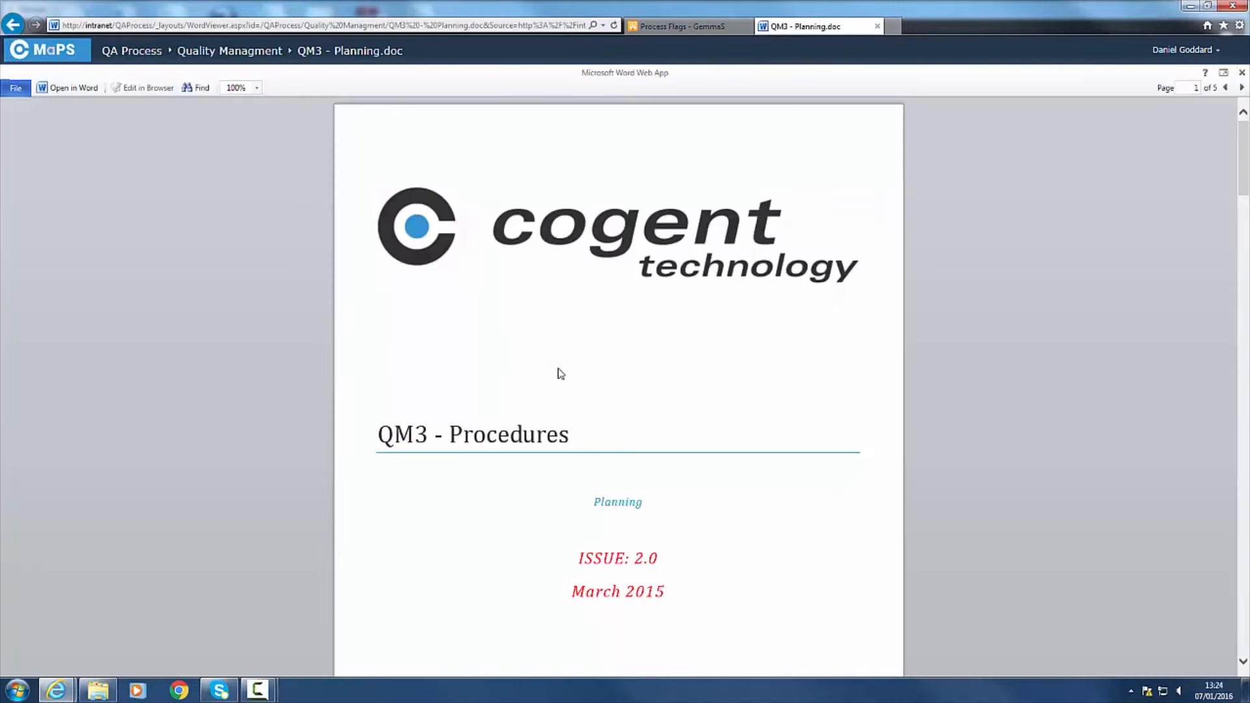
pyautogui.scroll(-4, 559, 373)
pyautogui.scroll(-2, 559, 373)
pyautogui.scroll(-2, 560, 373)
pyautogui.scroll(-3, 560, 373)
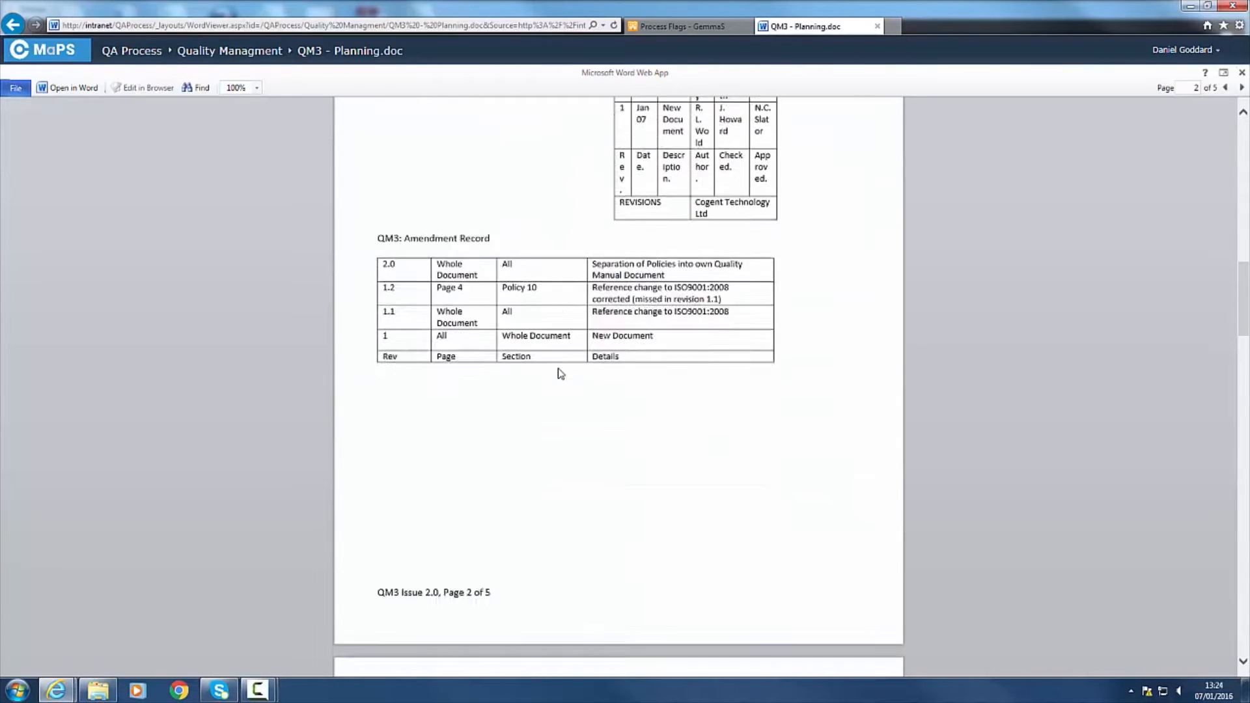
pyautogui.scroll(-3, 559, 373)
pyautogui.scroll(-4, 559, 373)
pyautogui.scroll(-3, 560, 373)
pyautogui.scroll(3, 560, 373)
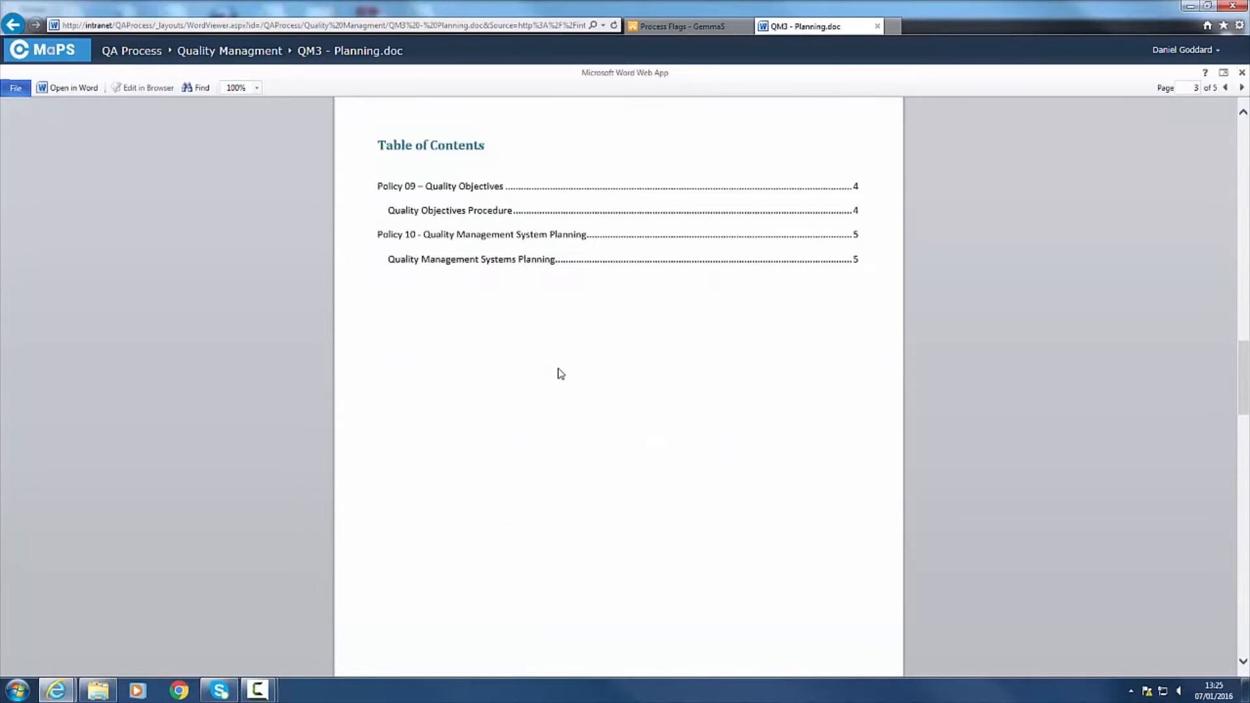
pyautogui.scroll(3, 559, 373)
pyautogui.scroll(3, 559, 373)
pyautogui.scroll(3, 560, 373)
pyautogui.scroll(3, 559, 373)
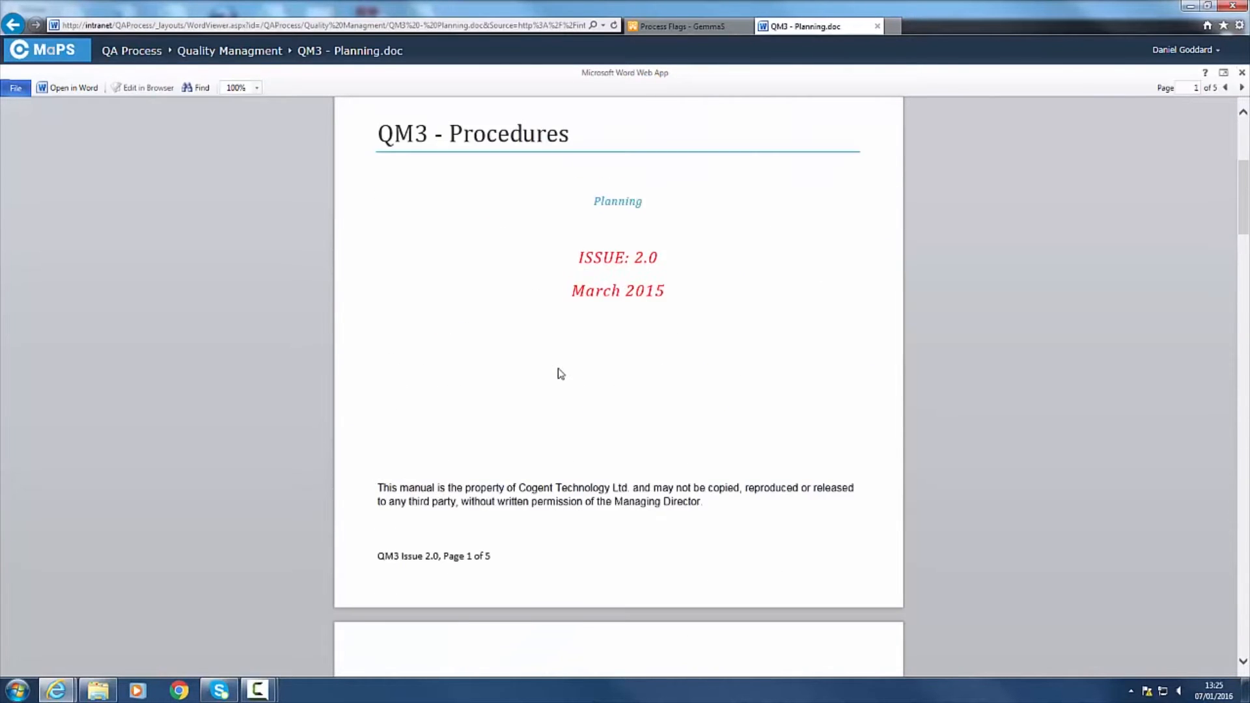
pyautogui.scroll(3, 559, 373)
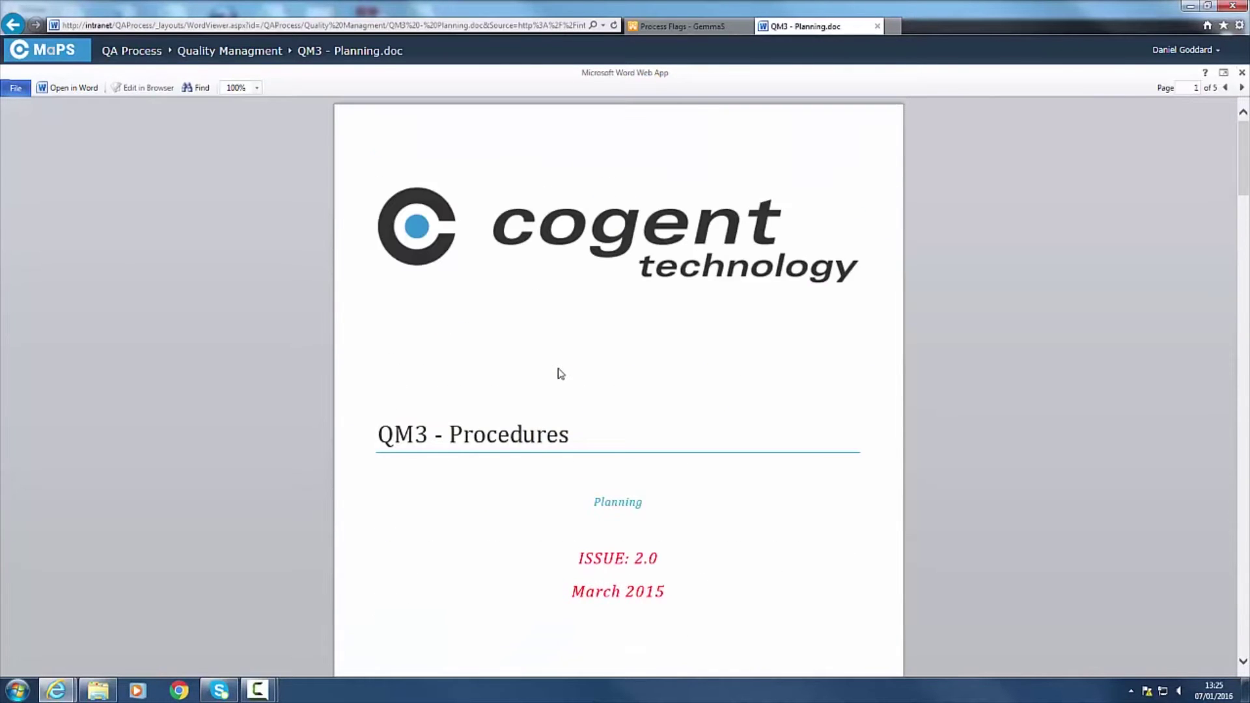
pyautogui.click(13, 25)
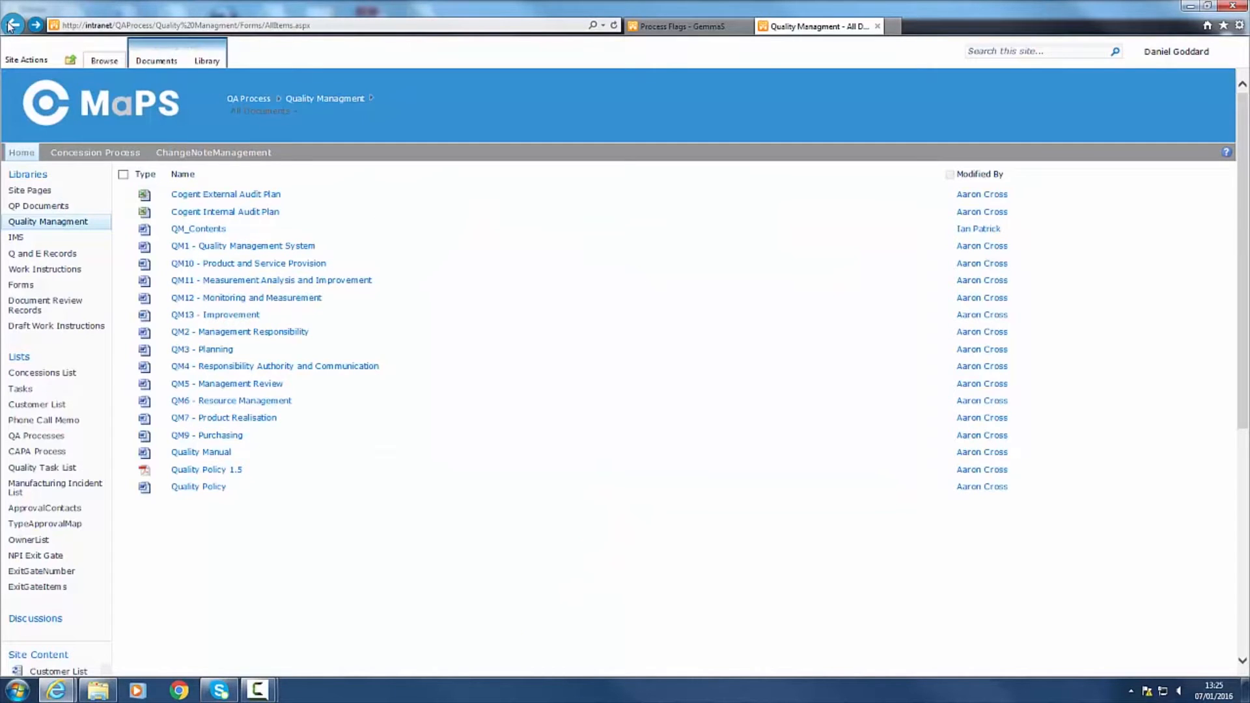
pyautogui.click(12, 25)
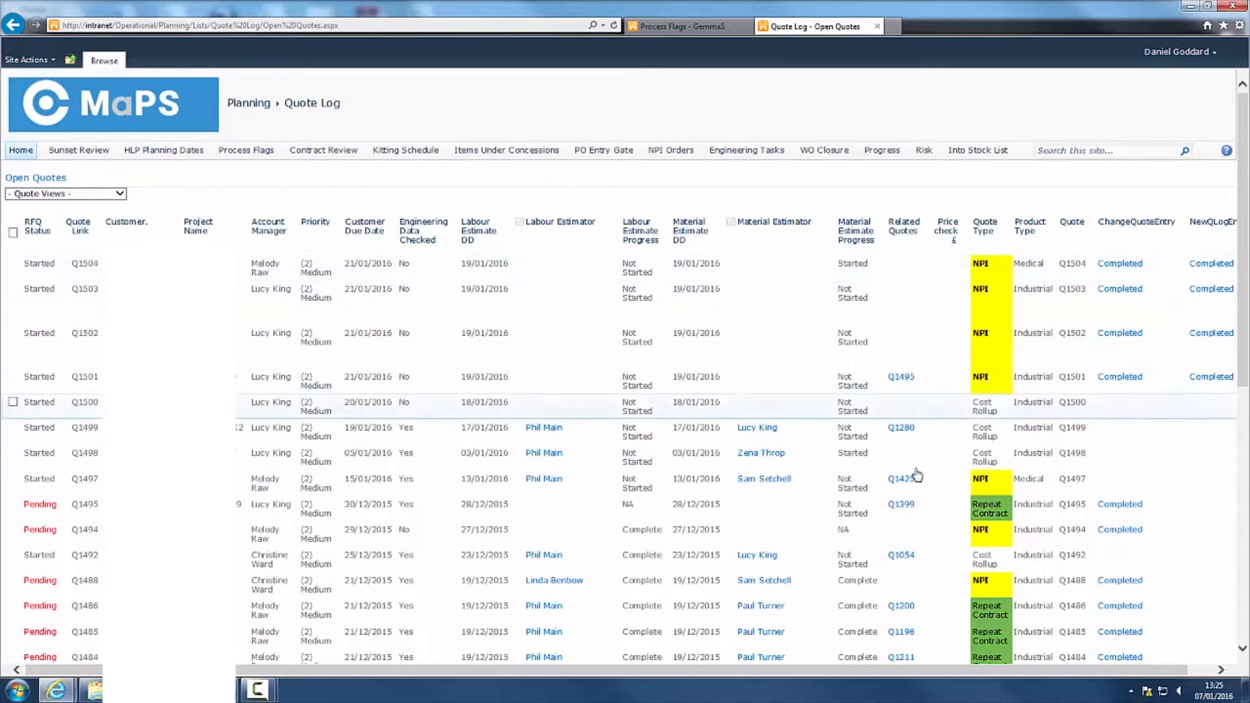
# Leave the Quote Log and select order SO/107274 in the open PO Entry Gate list
pyautogui.click(15, 27)
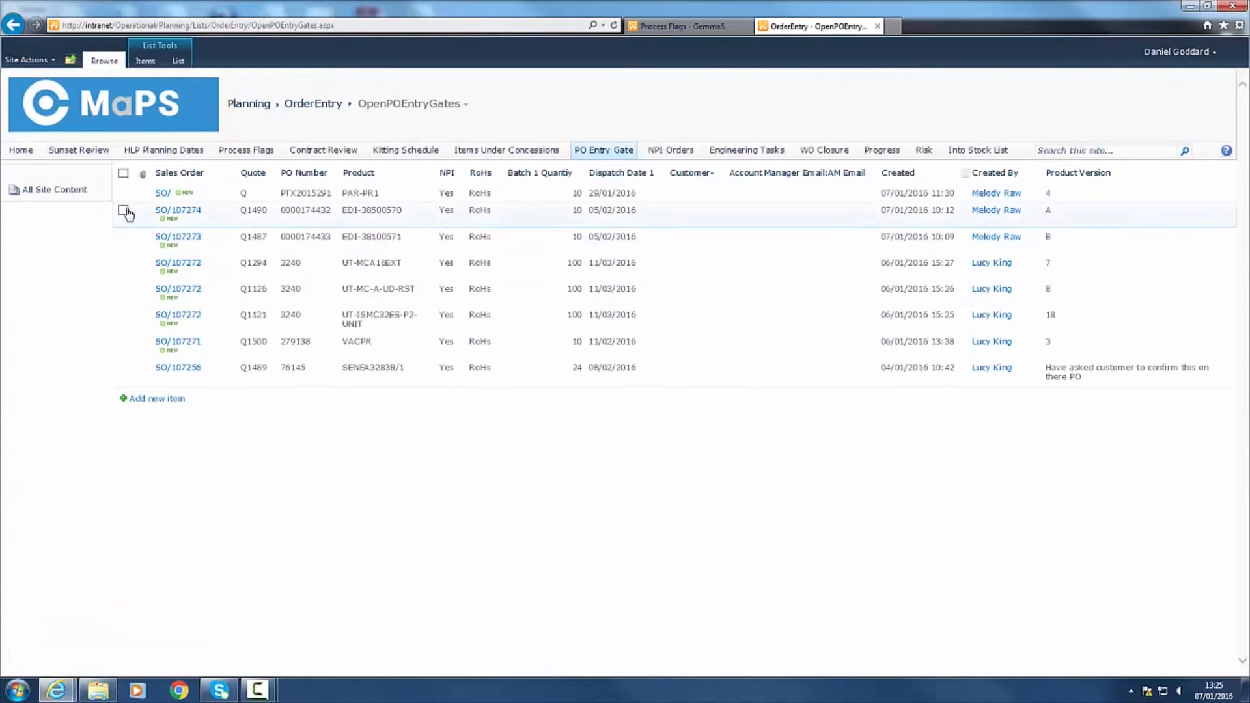
pyautogui.click(123, 212)
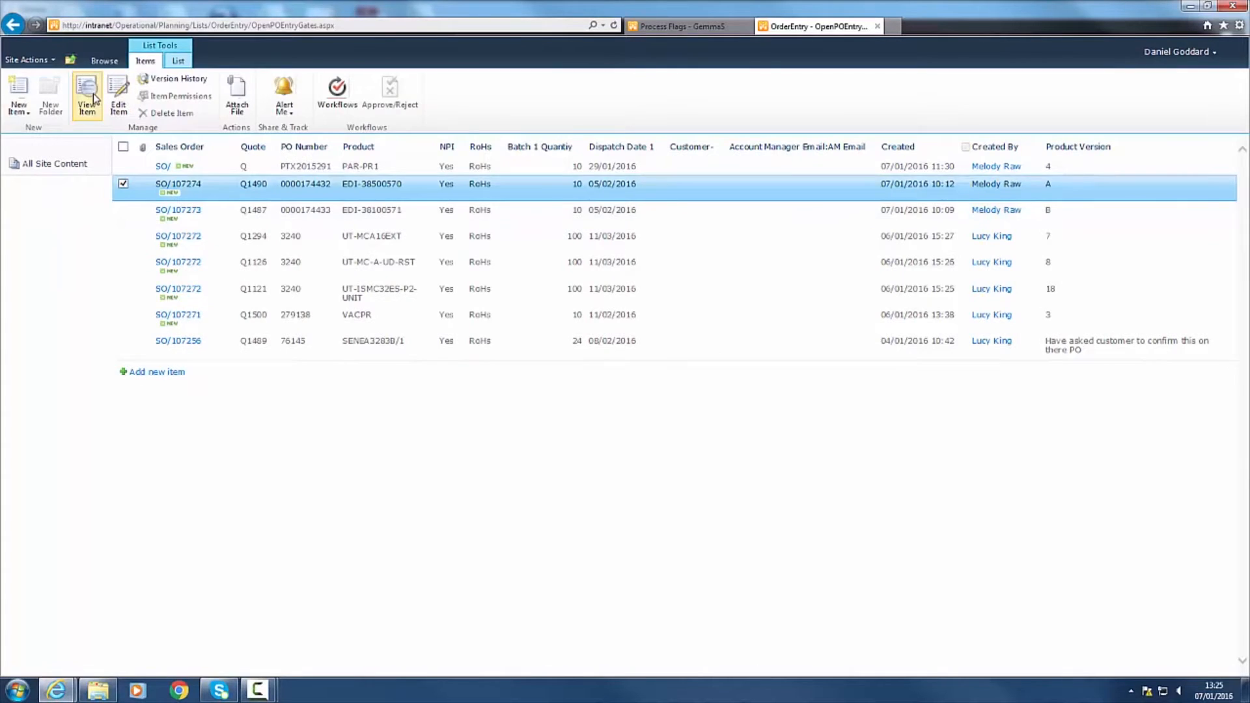
# Review the Order Entry and PO Entry Gate details for SO/107274, then close them
pyautogui.click(93, 92)
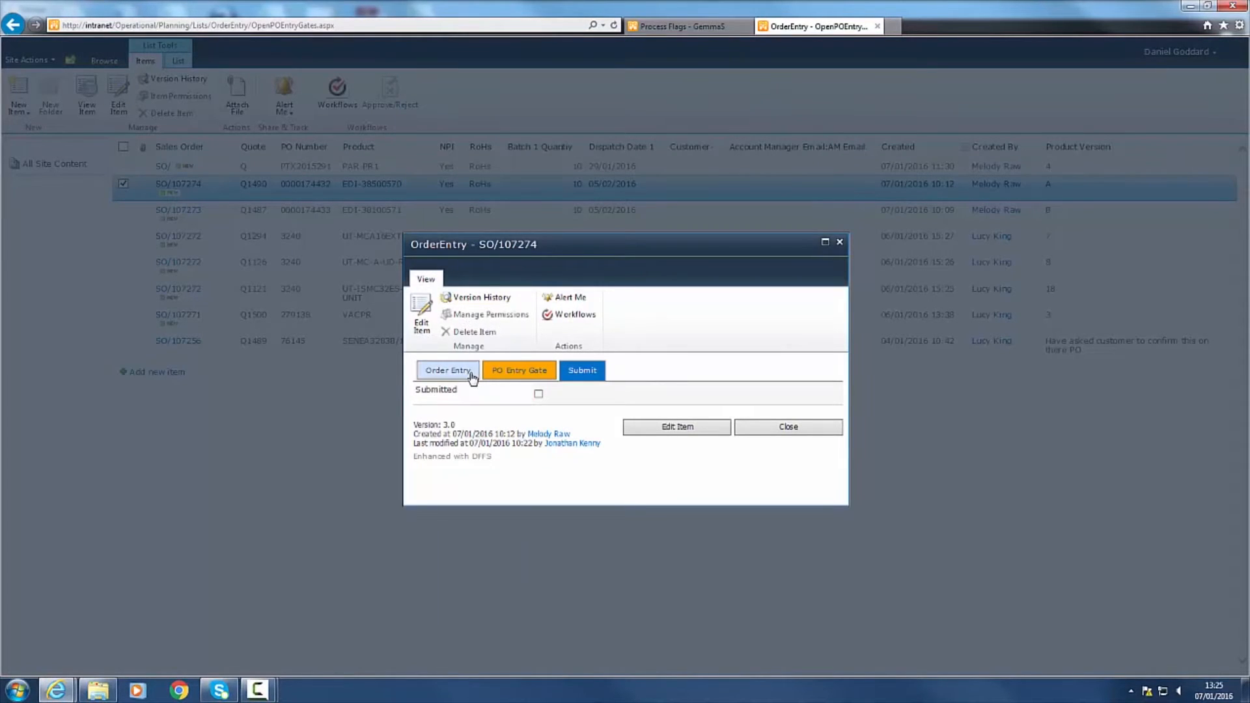
pyautogui.click(472, 378)
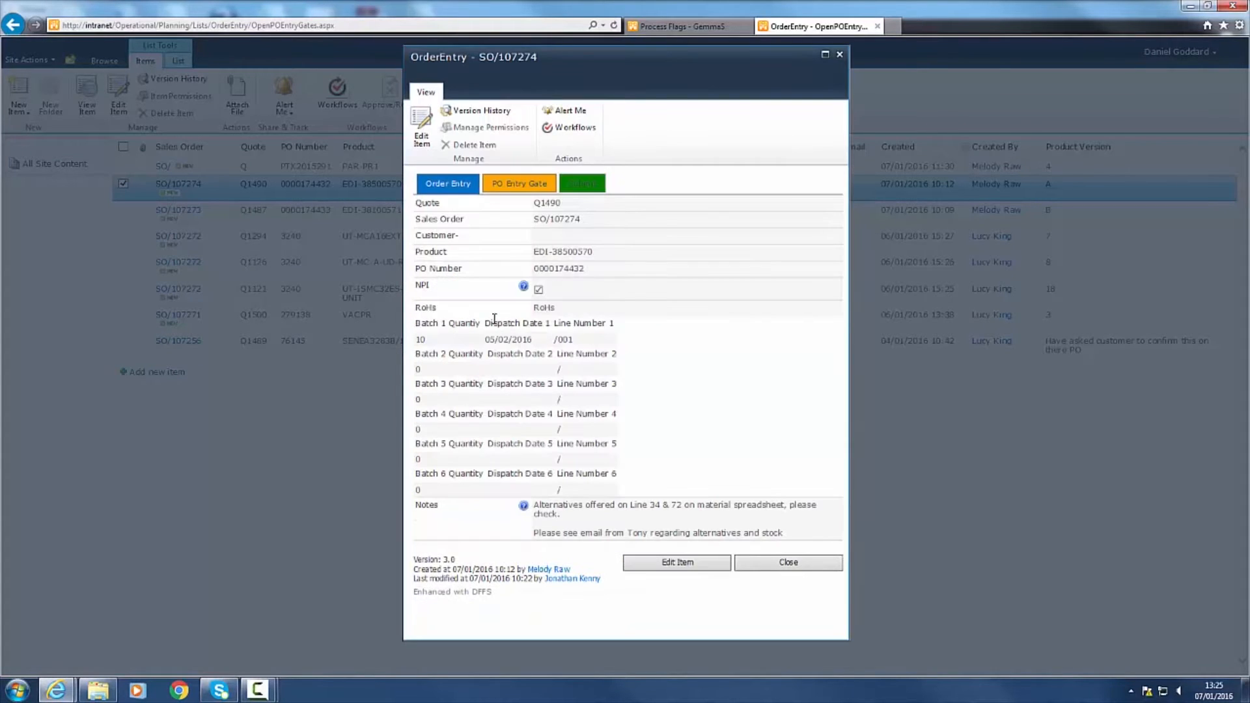
pyautogui.click(517, 186)
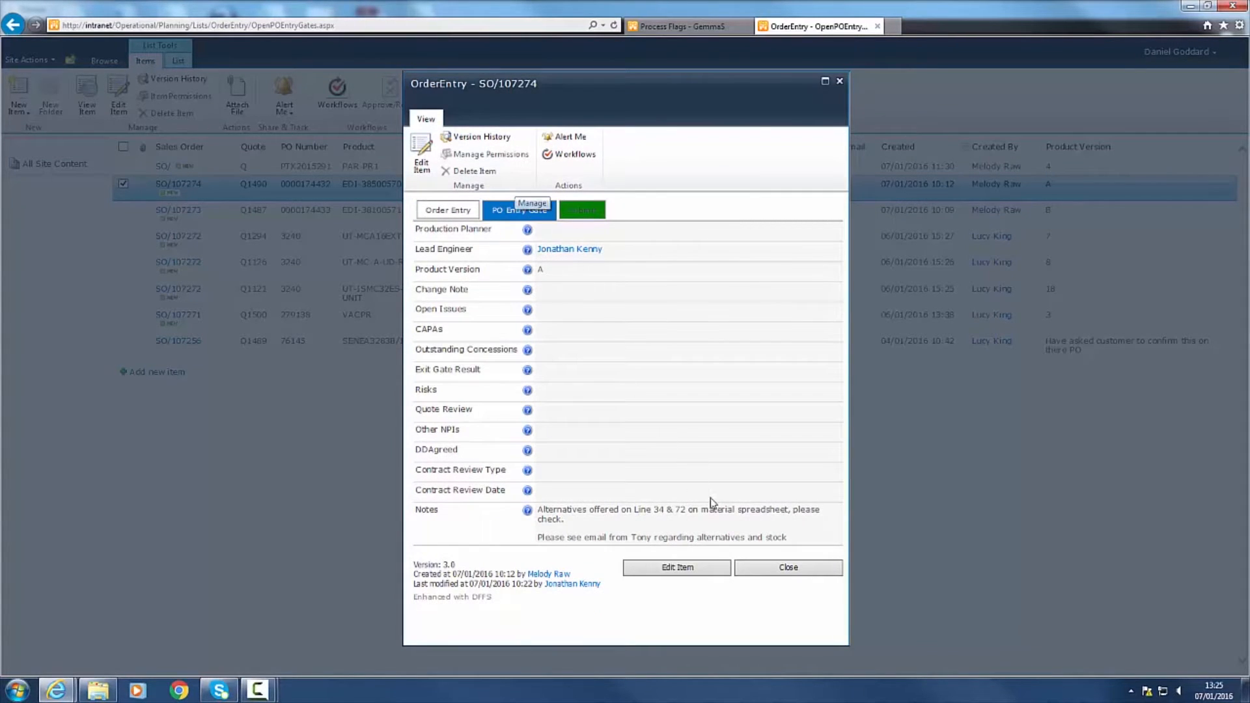
pyautogui.click(787, 567)
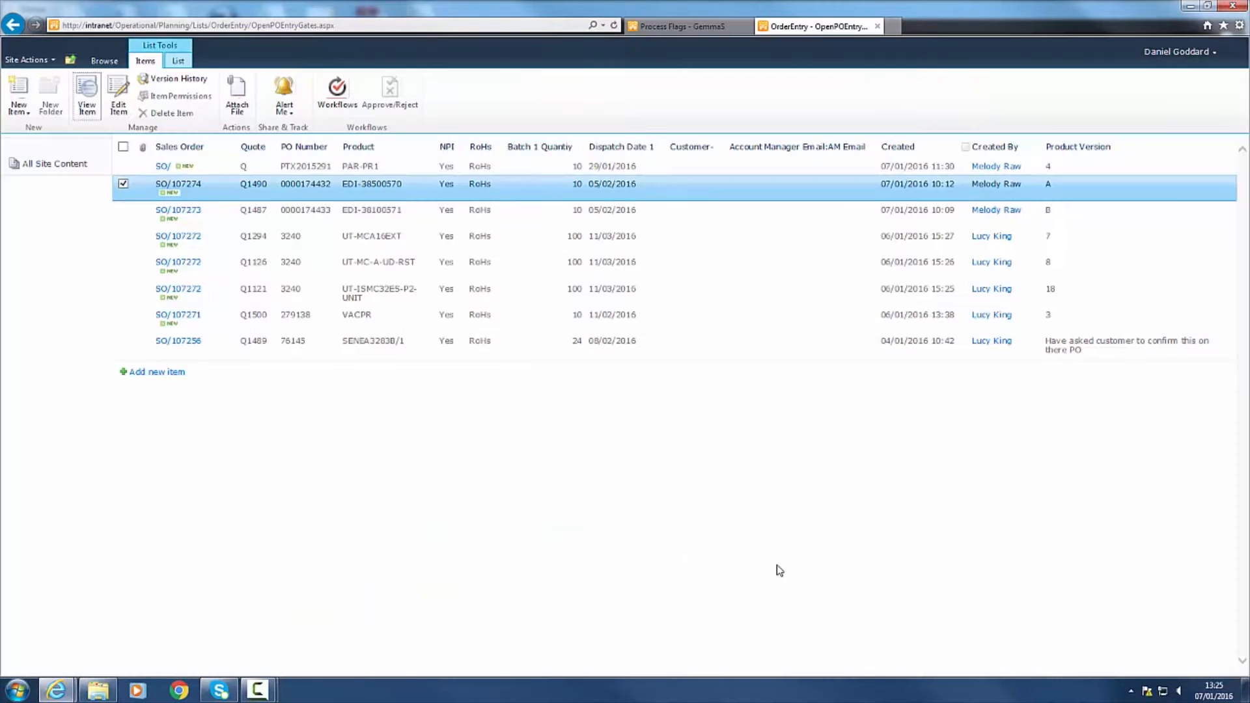
# Return home and bring up the NPI Contract Review list of open actions
pyautogui.click(13, 27)
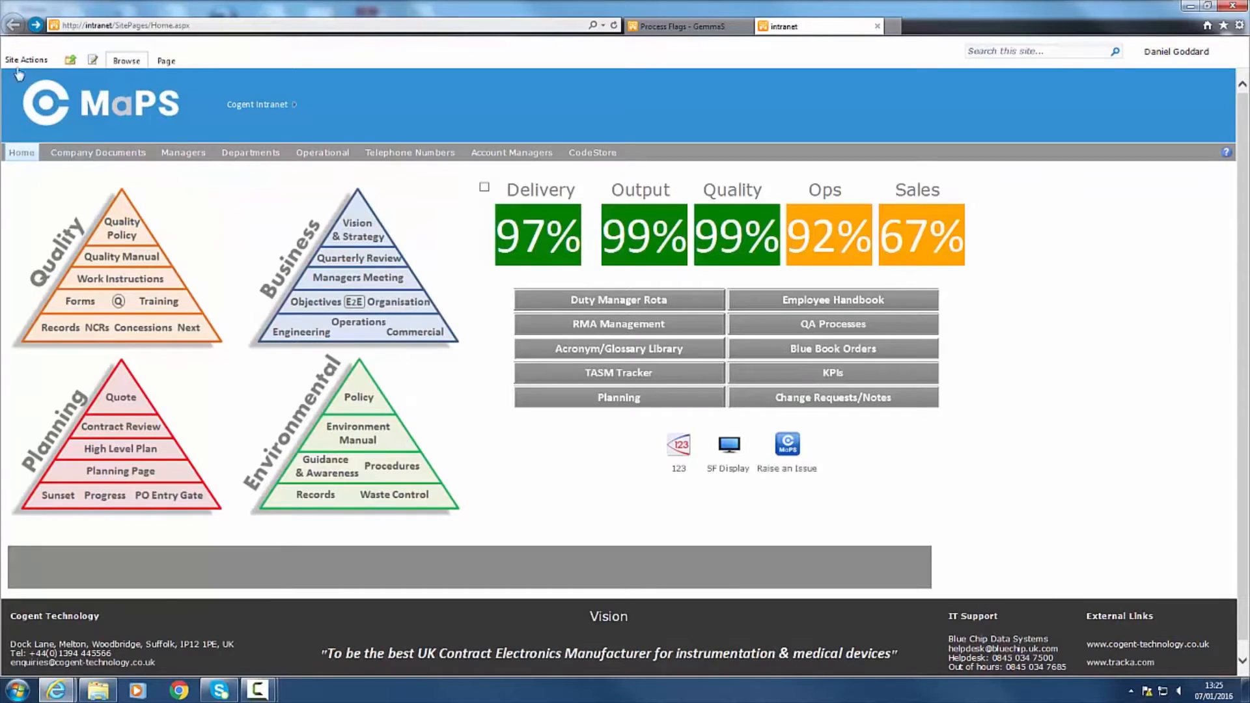
pyautogui.click(123, 430)
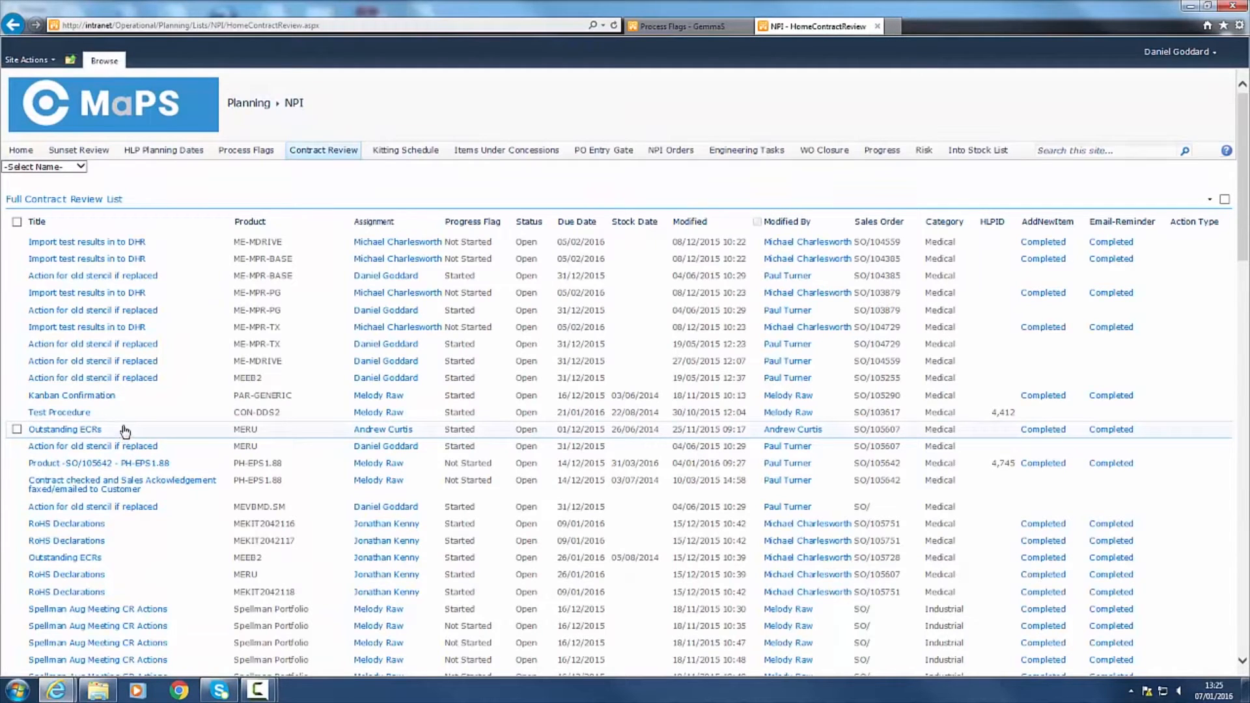
pyautogui.click(16, 26)
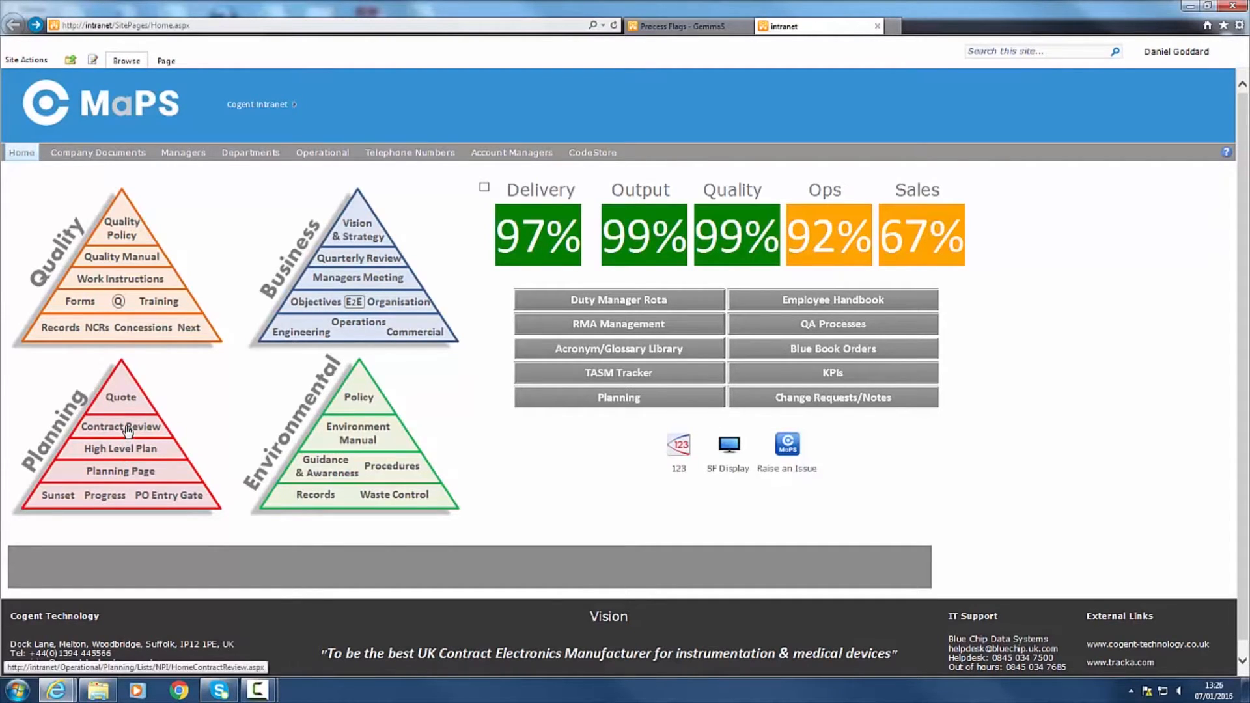
pyautogui.click(123, 427)
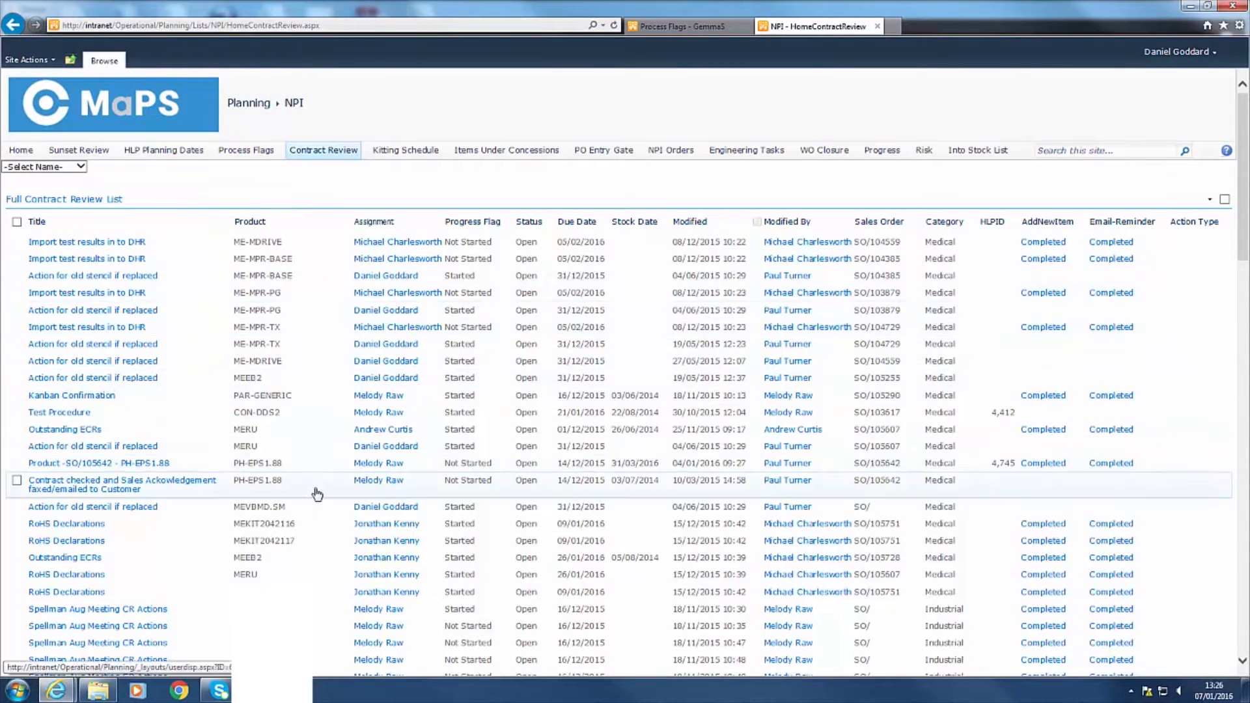
pyautogui.click(16, 25)
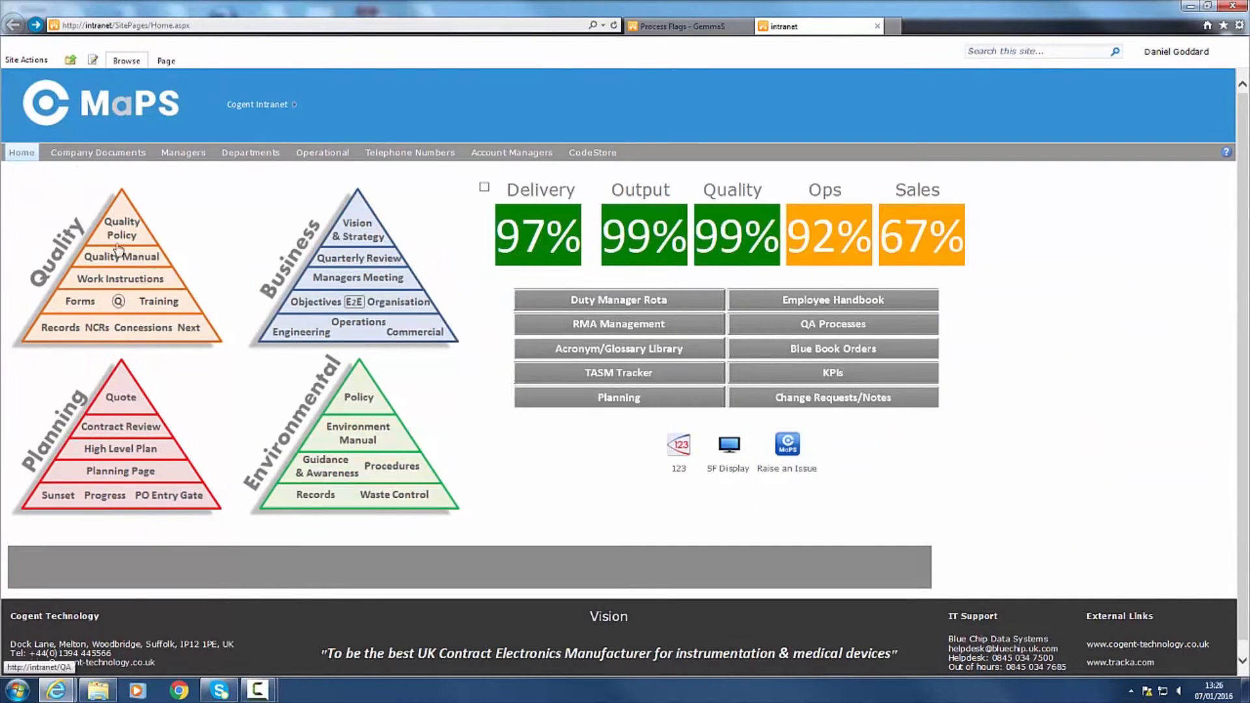
pyautogui.click(116, 451)
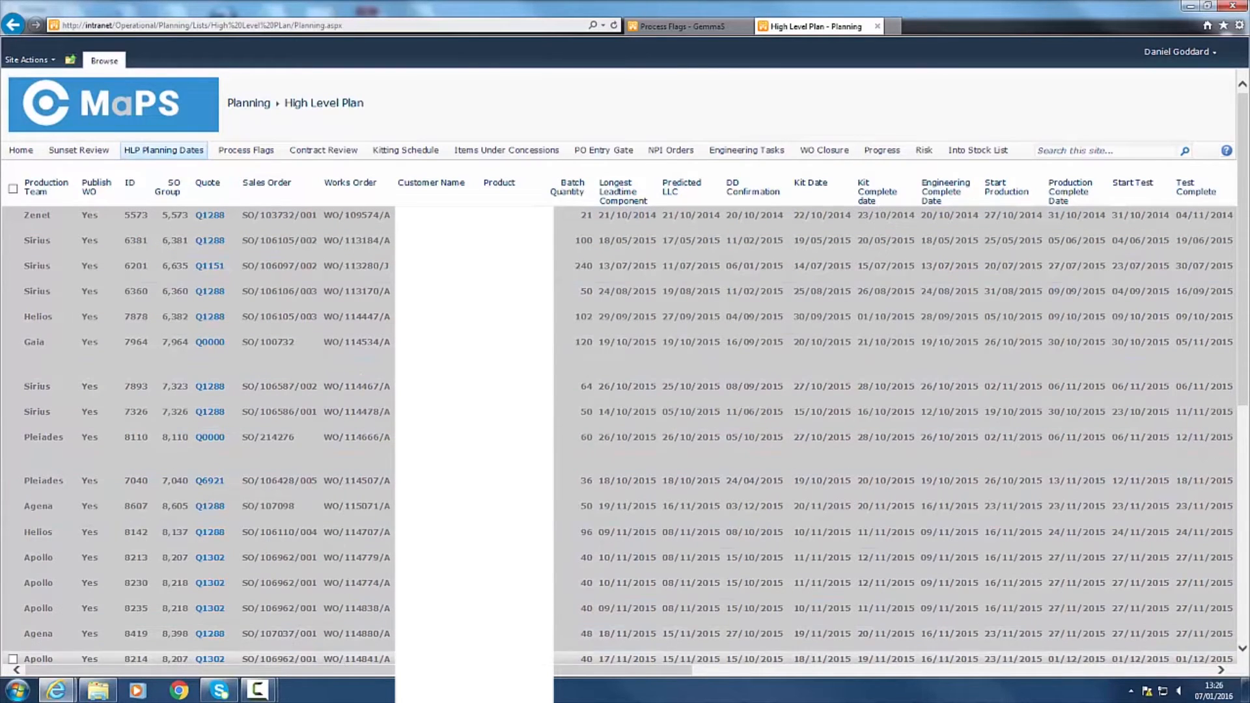
pyautogui.moveTo(586, 670); pyautogui.dragTo(645, 671)
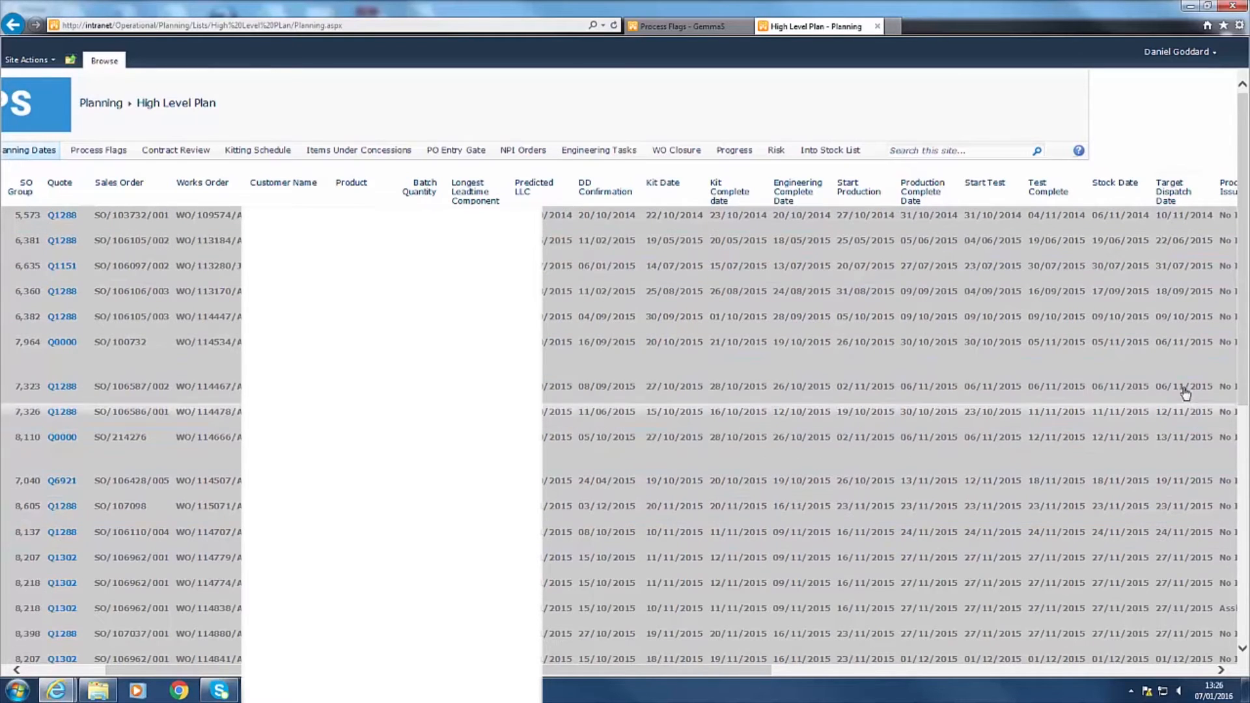
pyautogui.moveTo(1175, 191)
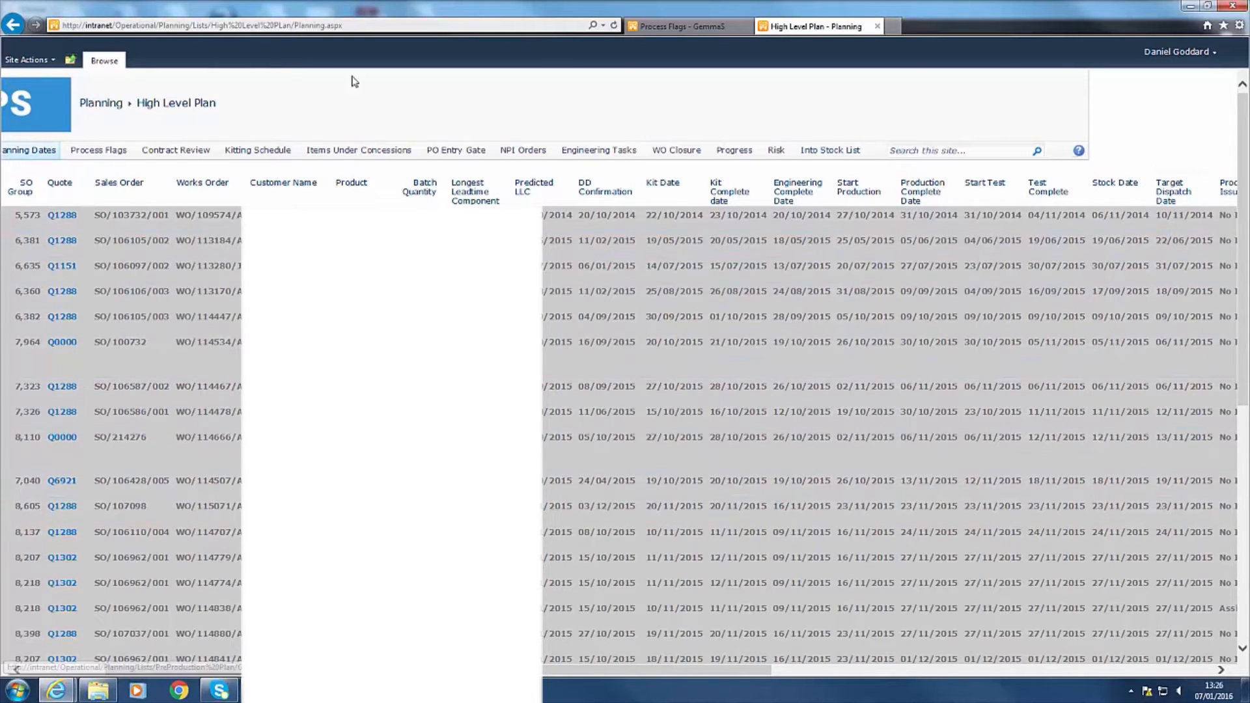
pyautogui.click(13, 26)
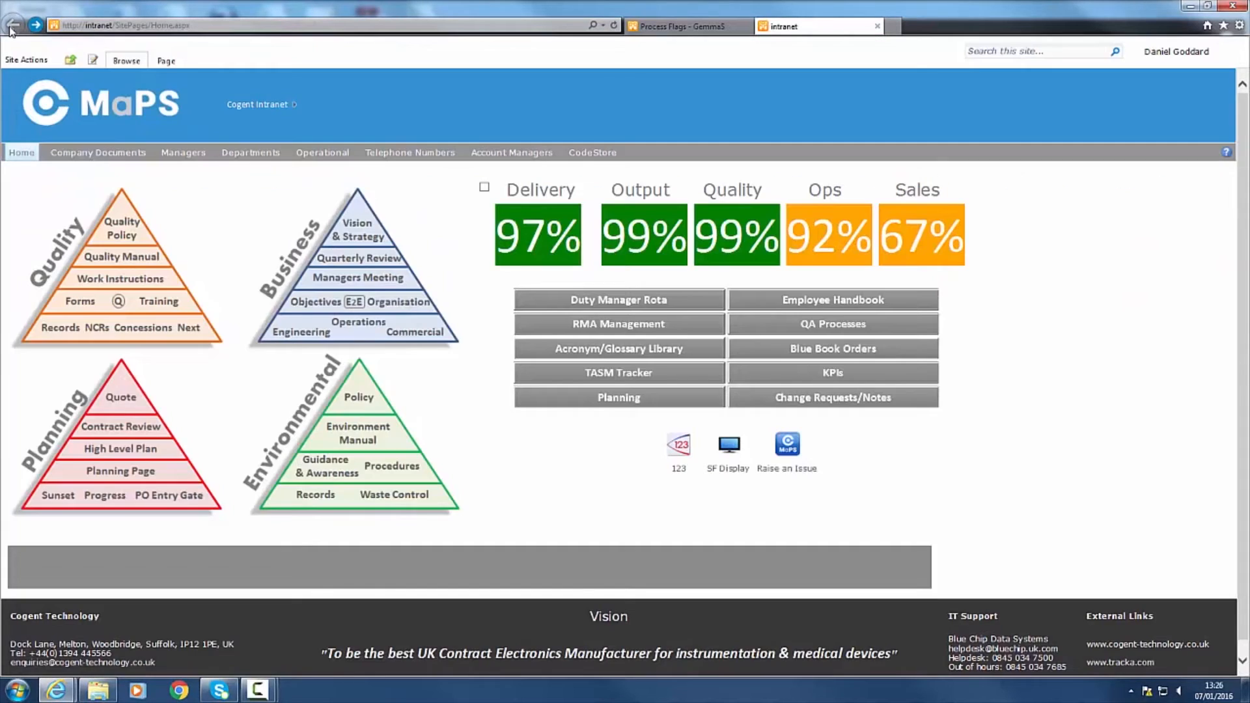
pyautogui.click(121, 474)
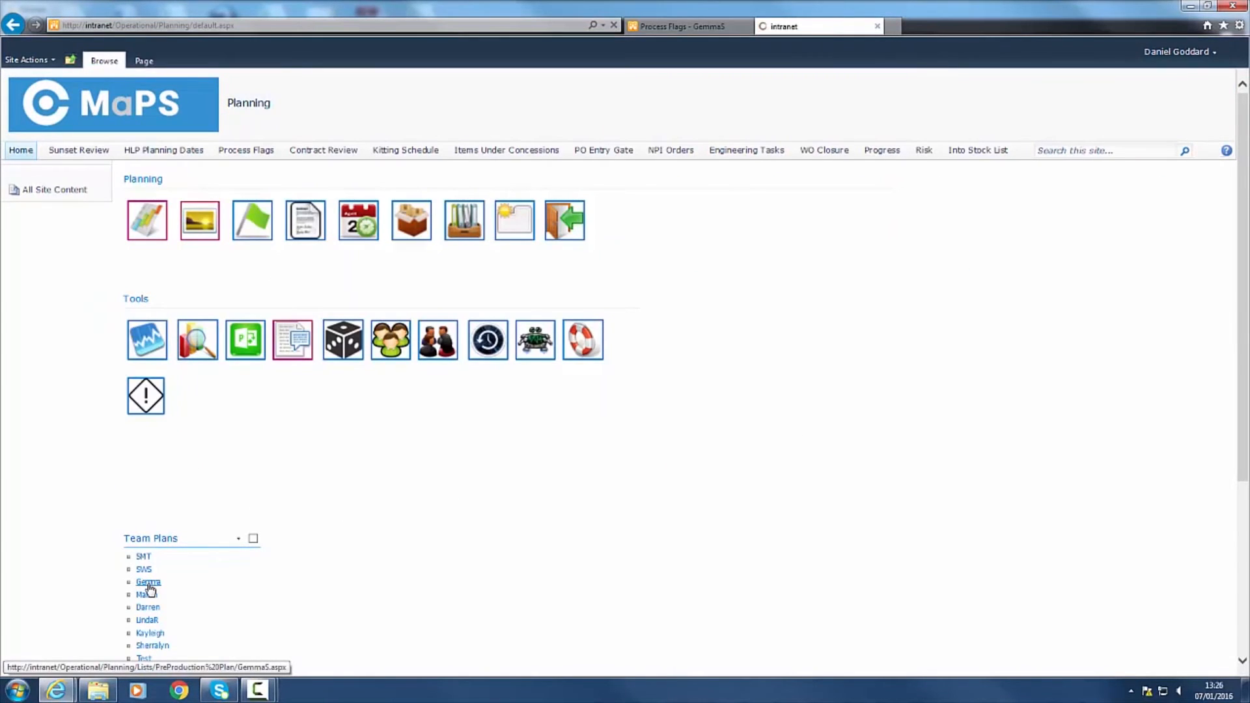
pyautogui.click(148, 584)
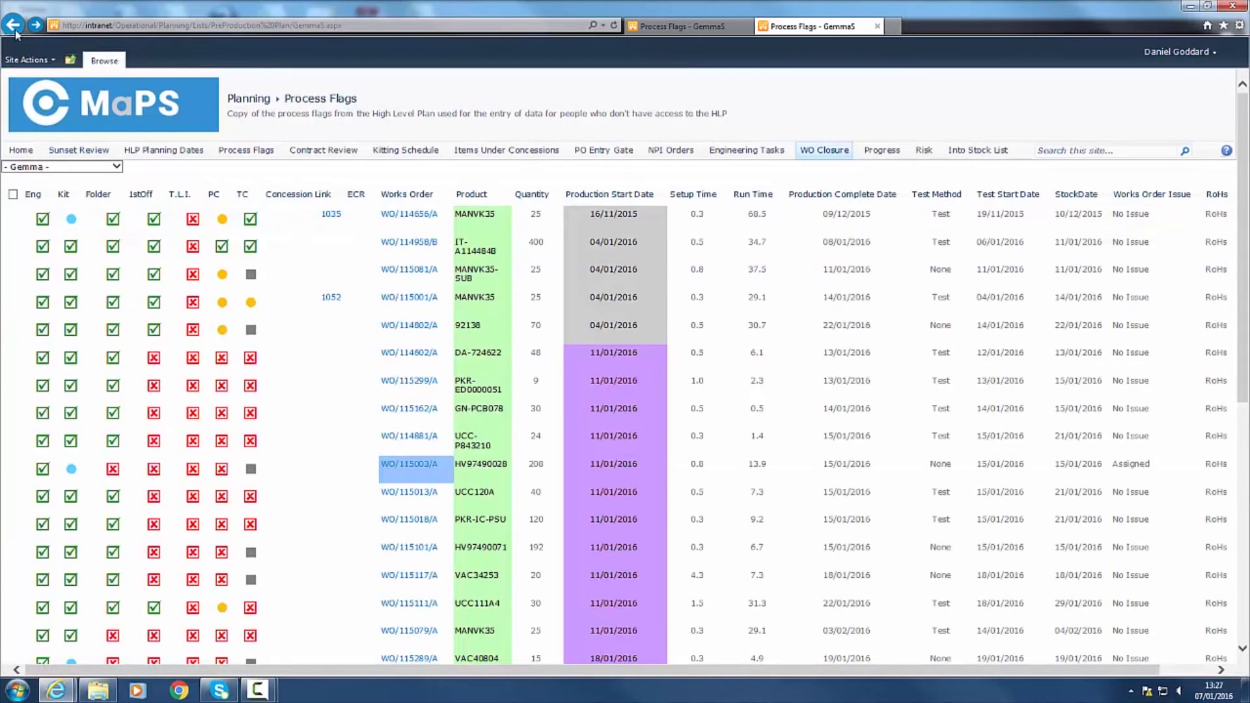
pyautogui.click(13, 25)
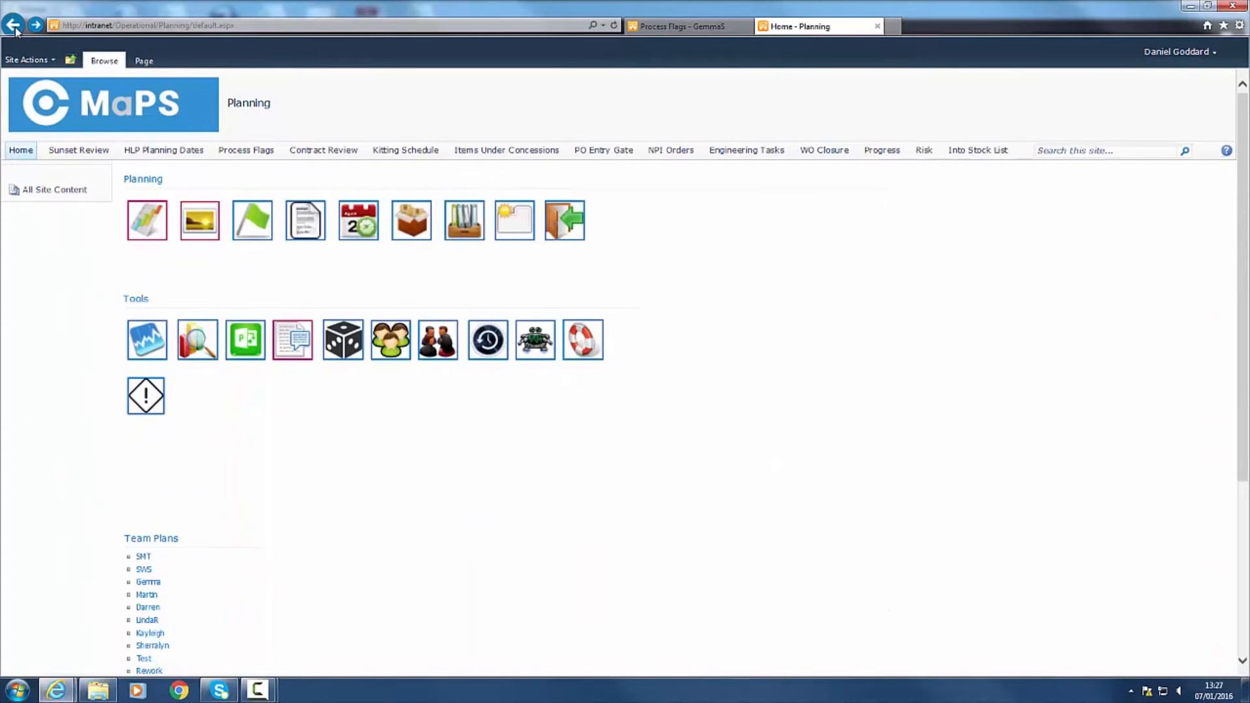
pyautogui.click(14, 26)
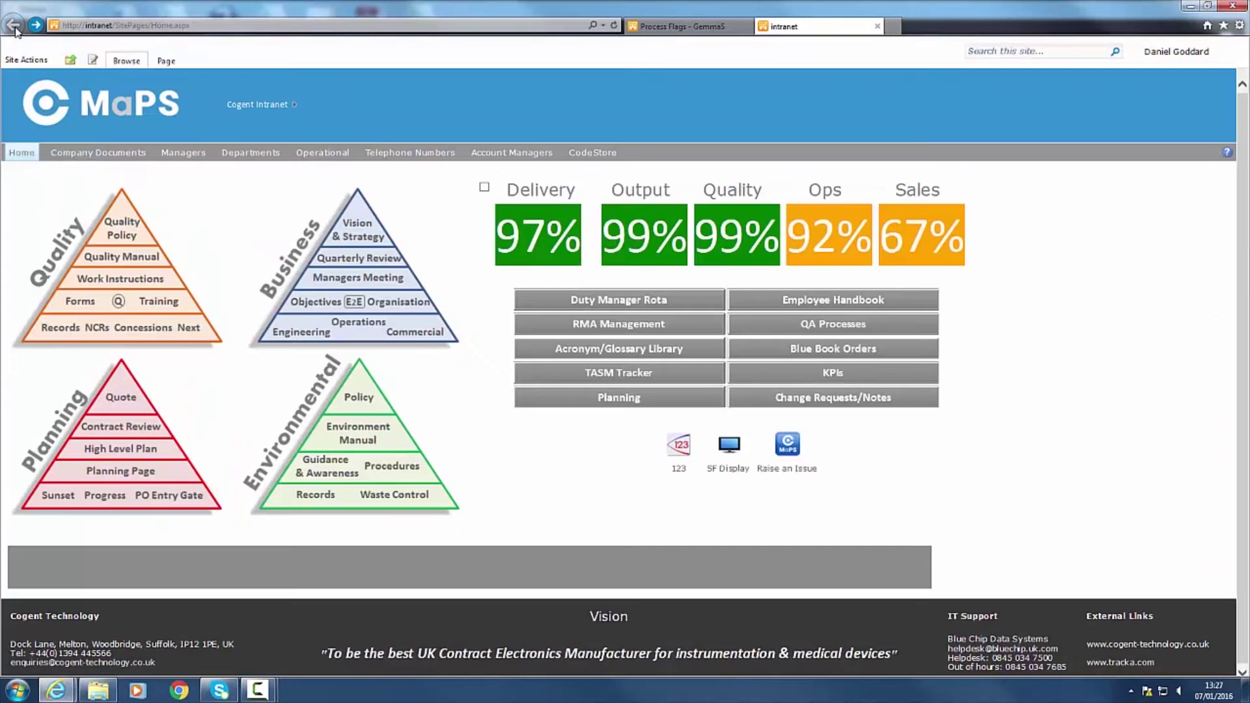
pyautogui.click(58, 496)
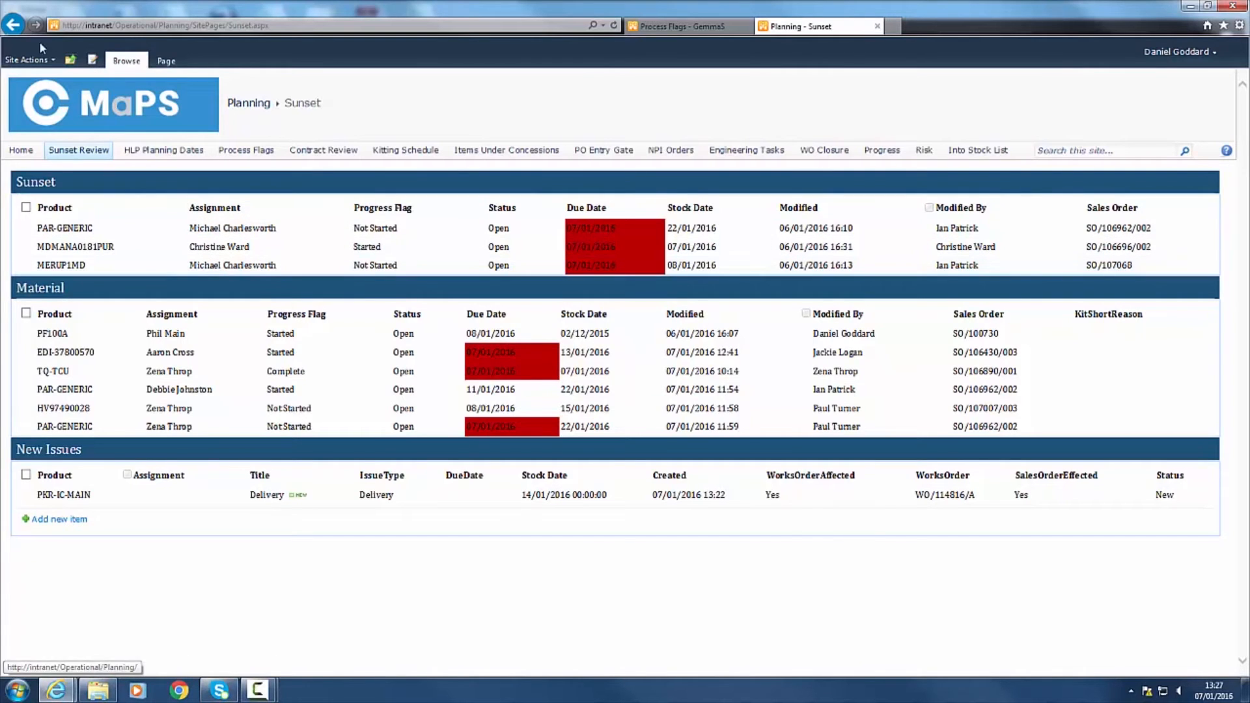
pyautogui.click(13, 24)
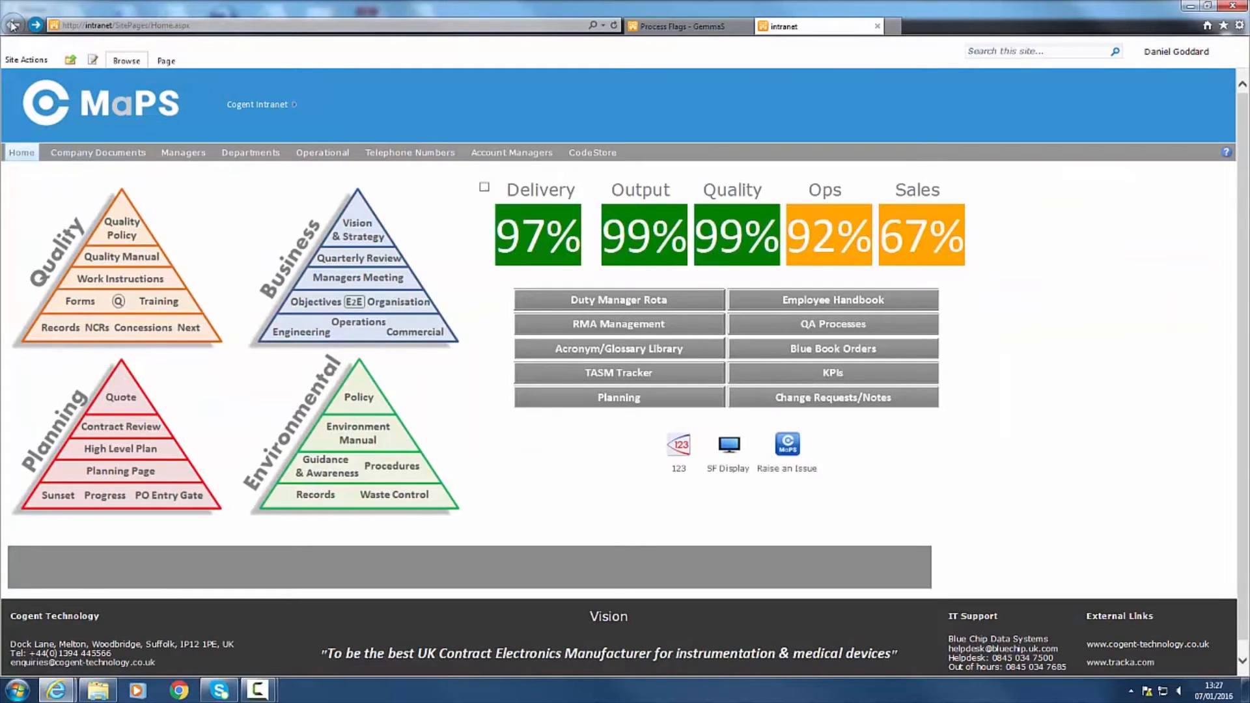